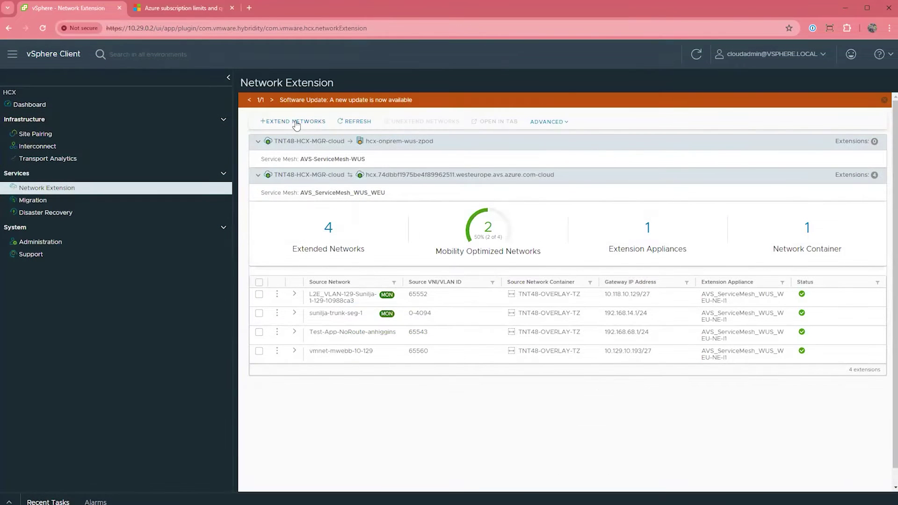
- Extend vmnet-webbma-10-65 with gateway 10.129.10.65/27 and TNT17-T1 as first-hop router
left_click(296, 123)
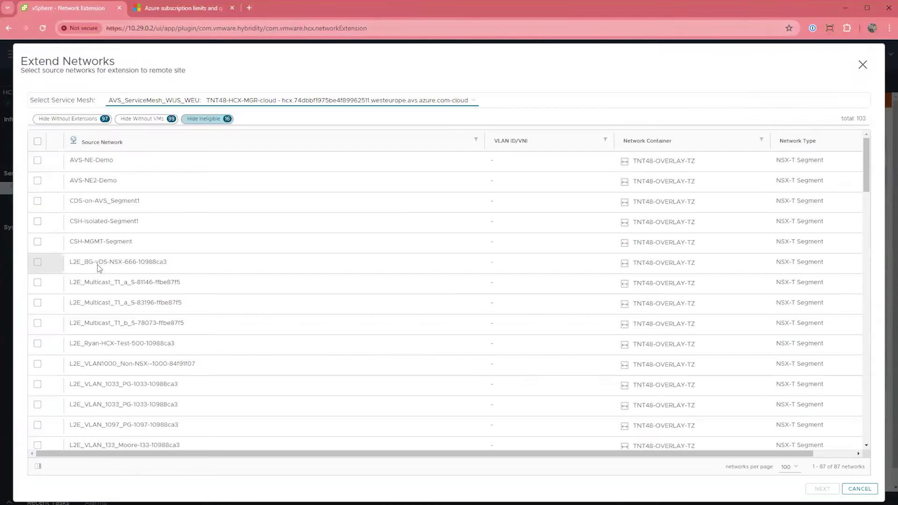
scroll(97, 268, "down", 13)
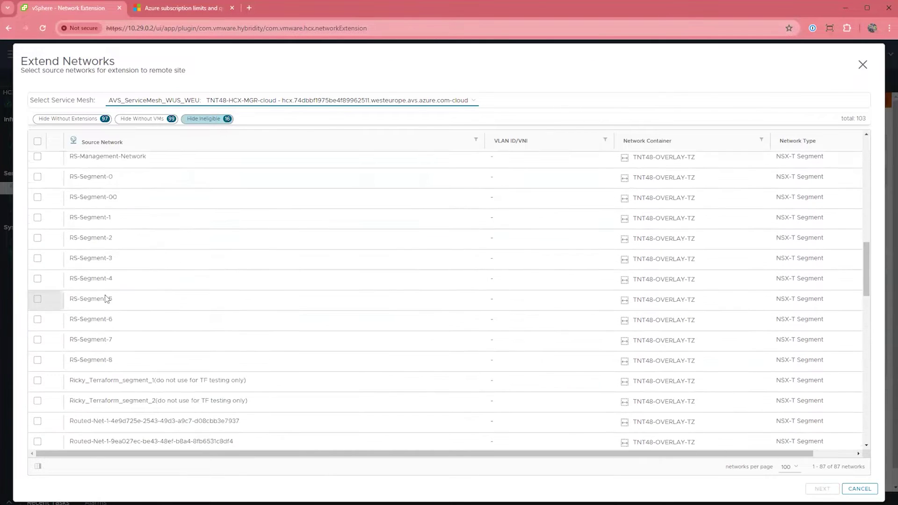
scroll(106, 298, "down", 18)
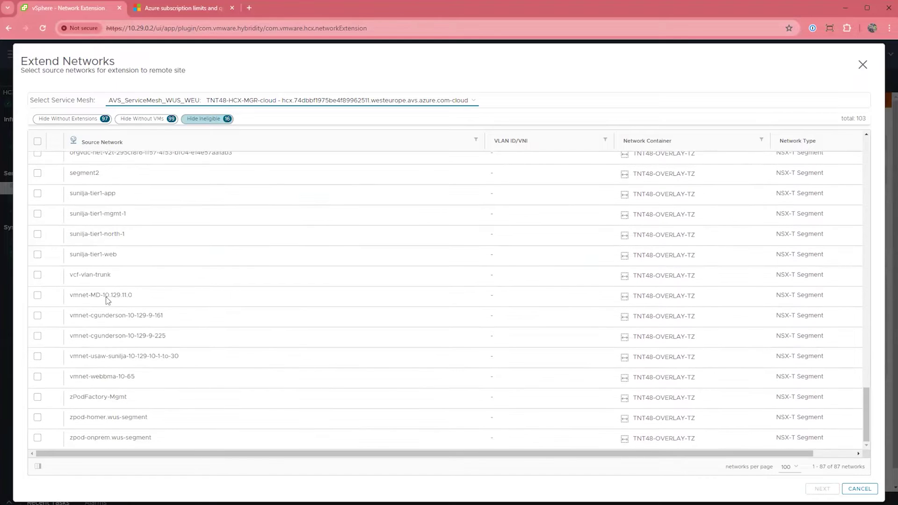
left_click(37, 376)
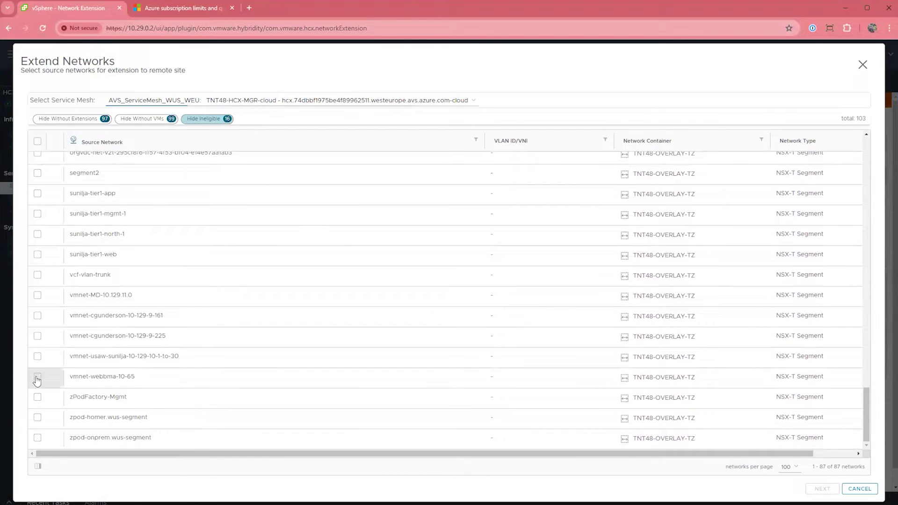
left_click(822, 489)
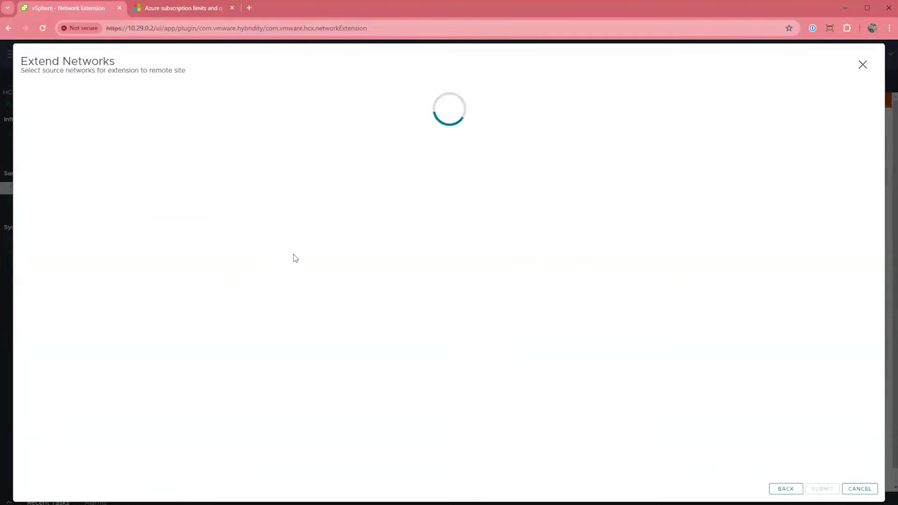
type("10.129.")
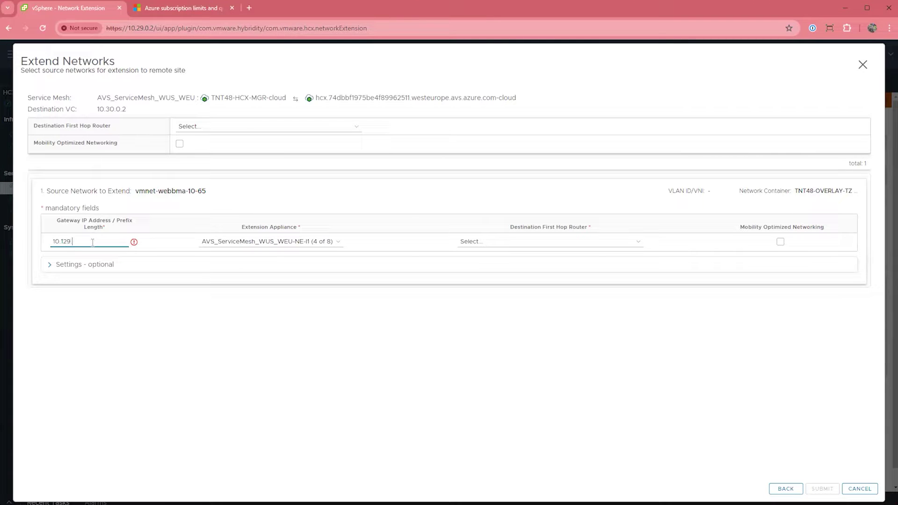
type("10.65/20")
key("BackSpace")
type("7")
left_click(485, 243)
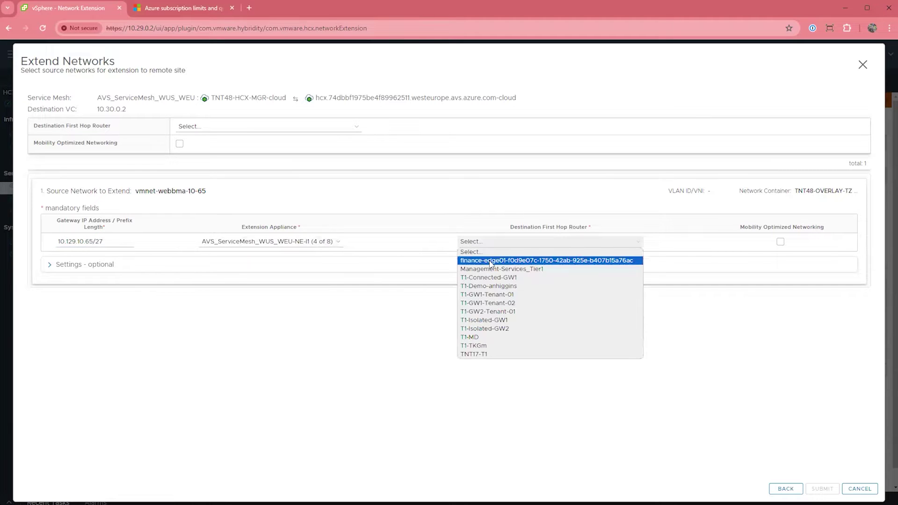
left_click(477, 357)
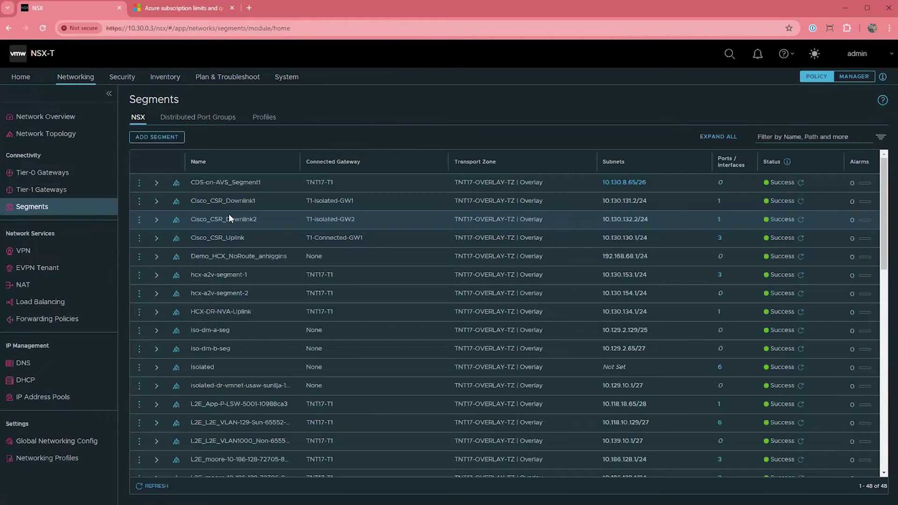
- Expand the L2E_vmnet-webbma segment in NSX-T and review its ports and gateway details
scroll(263, 224, "down", 6)
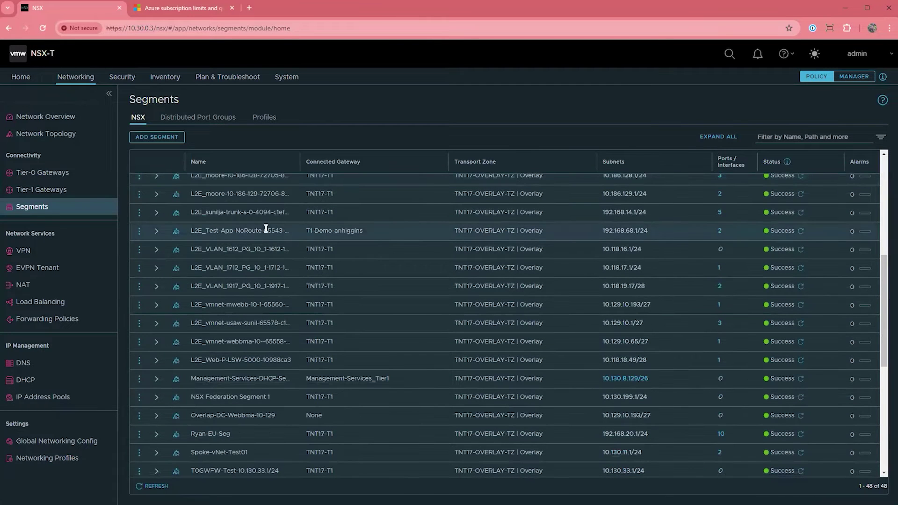
left_click(156, 341)
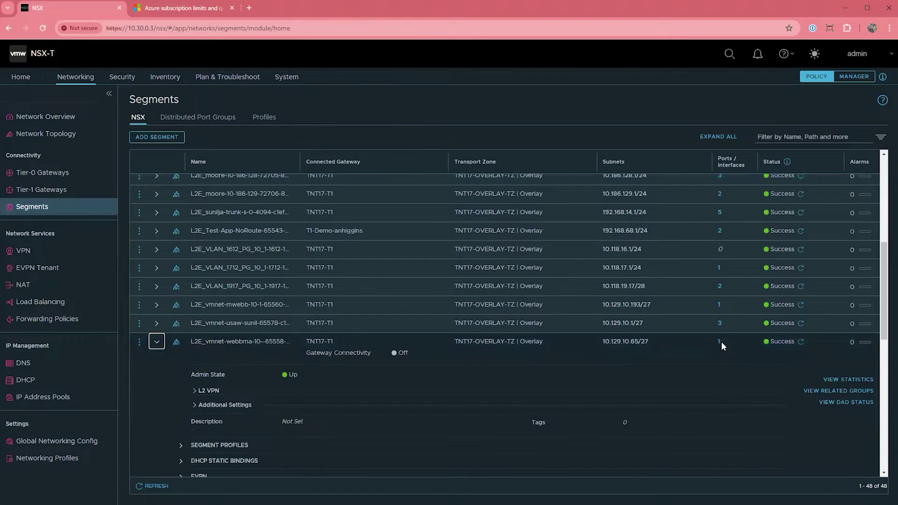
left_click(720, 342)
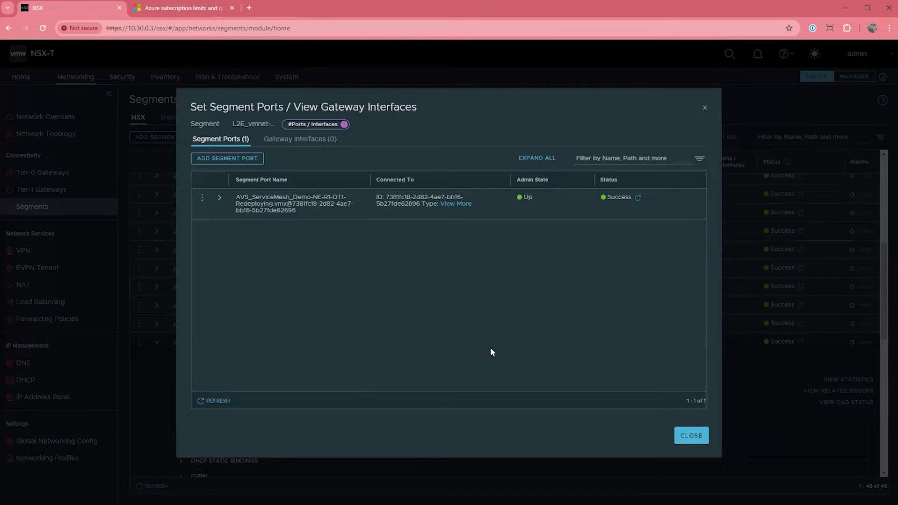
left_click(690, 437)
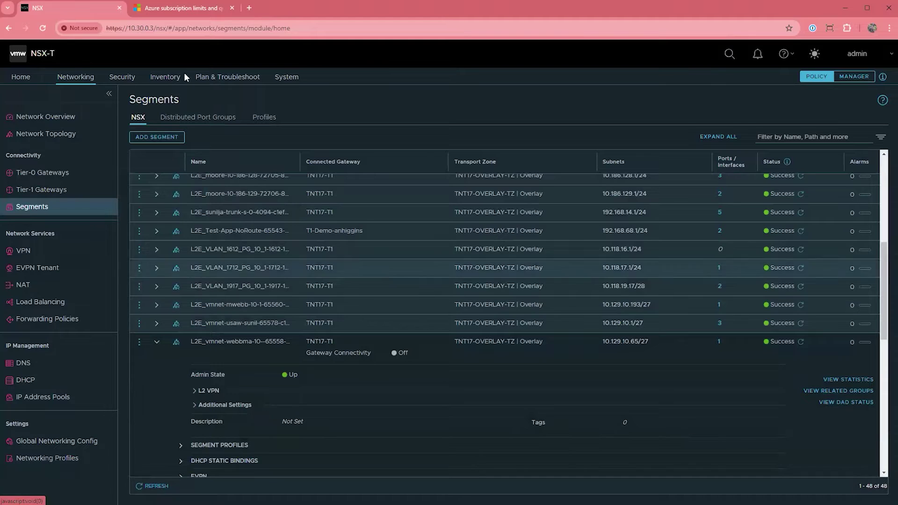
left_click(181, 29)
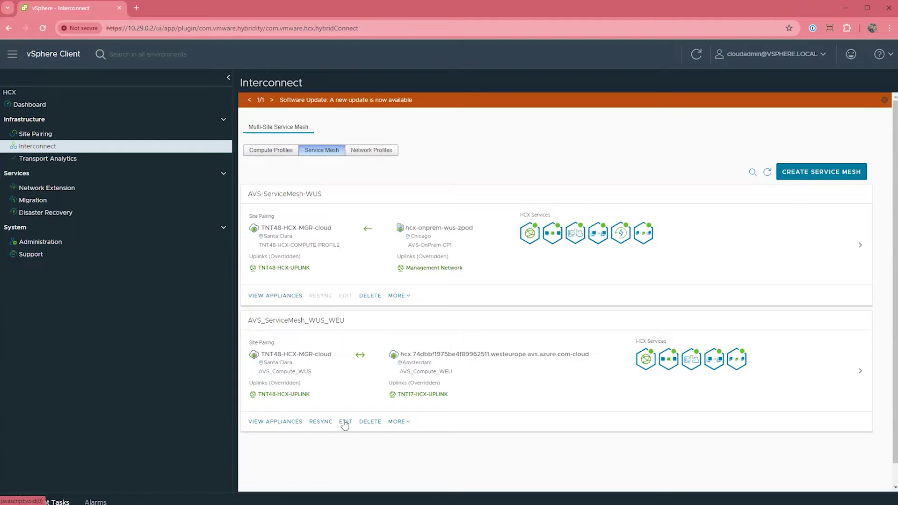
- Edit the service mesh, continuing past sites, compute profiles and services to appliance scale-out
left_click(345, 422)
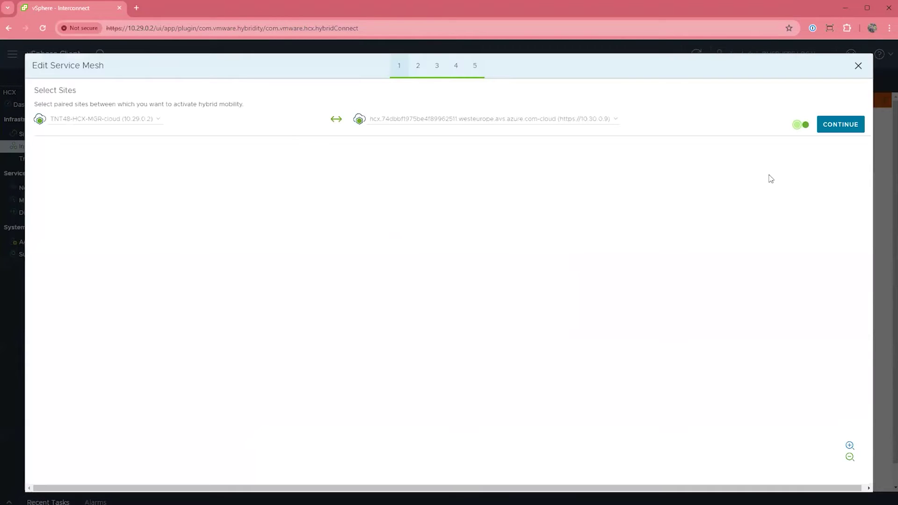
left_click(851, 126)
left_click(852, 130)
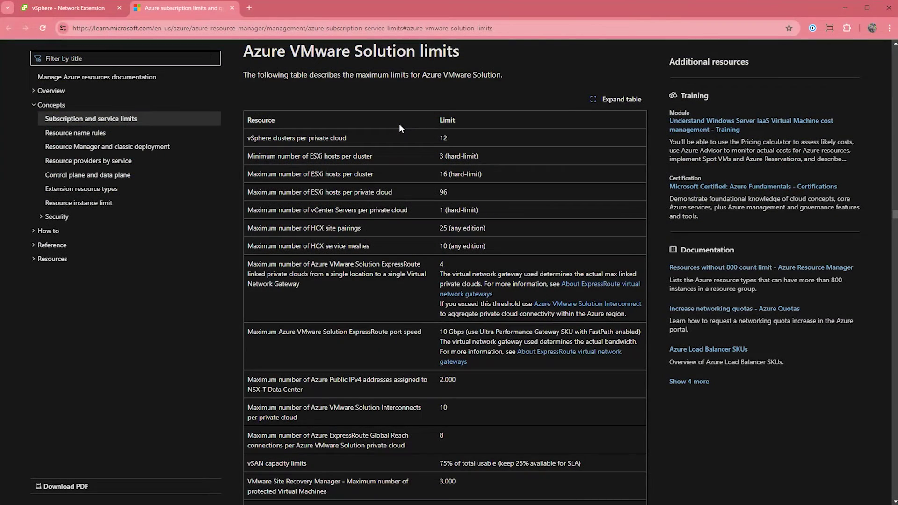
scroll(401, 128, "down", 1)
scroll(399, 123, "down", 2)
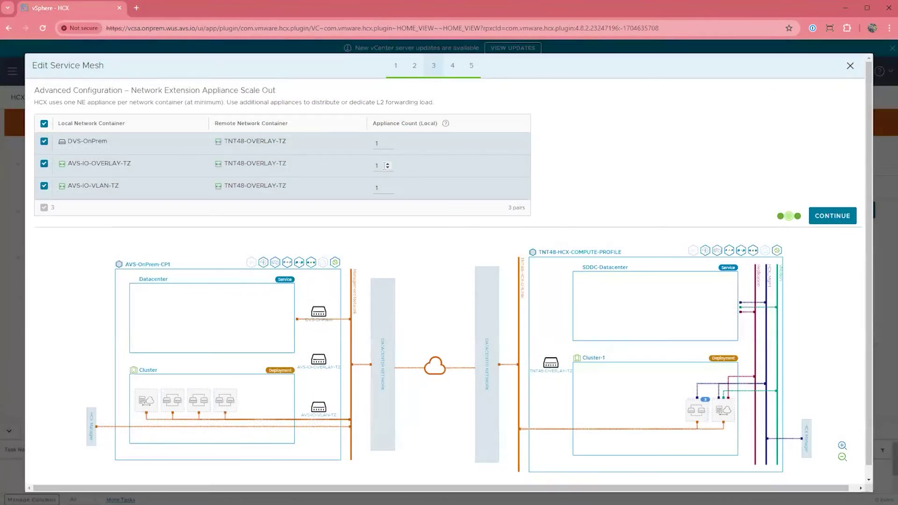
- Set the AVS-IO-OVERLAY-TZ appliance count to 2 and finish the mesh edit with defaults
left_click(388, 166)
left_click(834, 216)
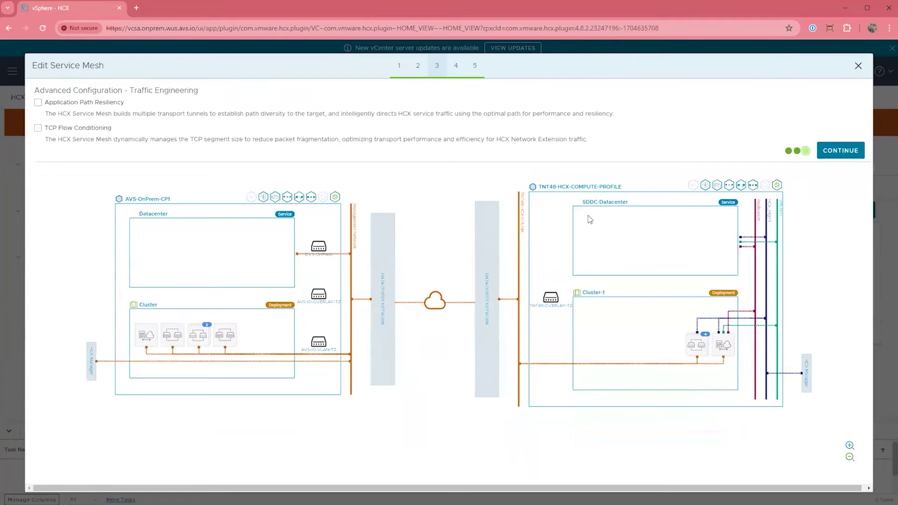
left_click(844, 154)
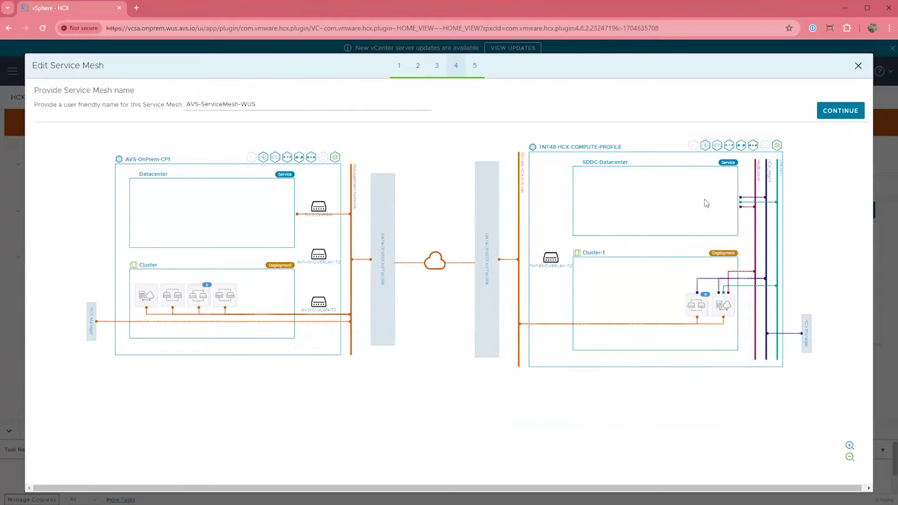
left_click(838, 111)
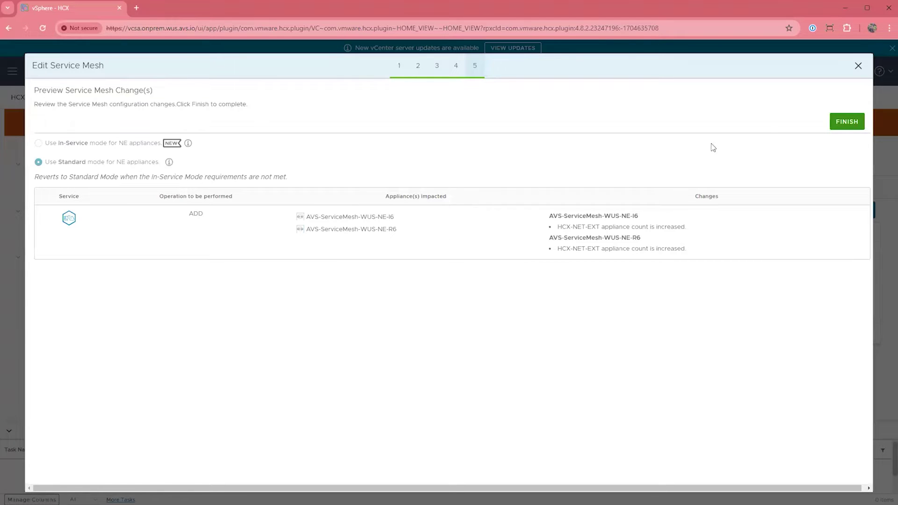
left_click(855, 121)
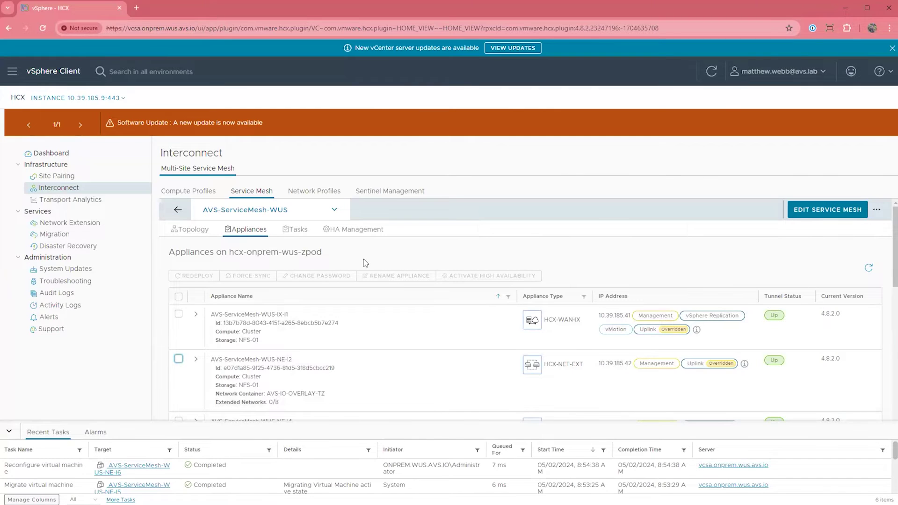
- Activate HA for appliance AVS-ServiceMesh-WUS-NE-I2 and check the service mesh task progress
left_click(178, 359)
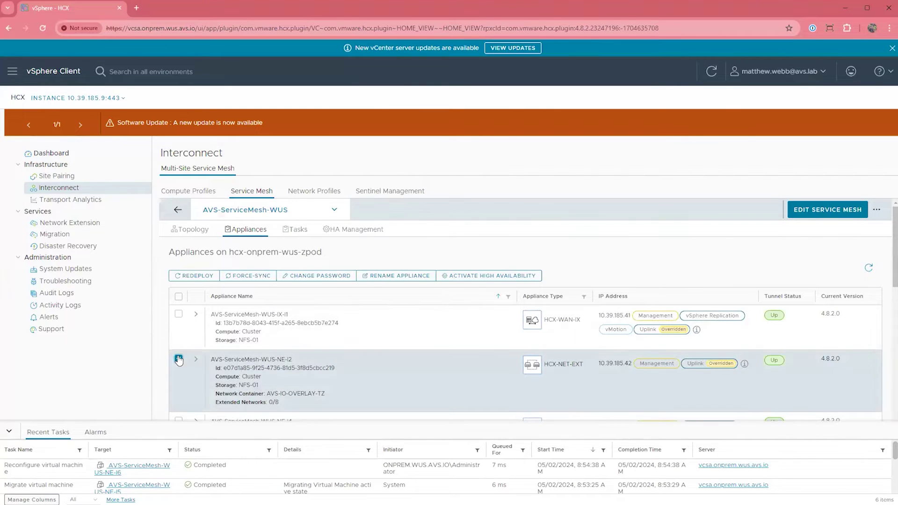
left_click(459, 277)
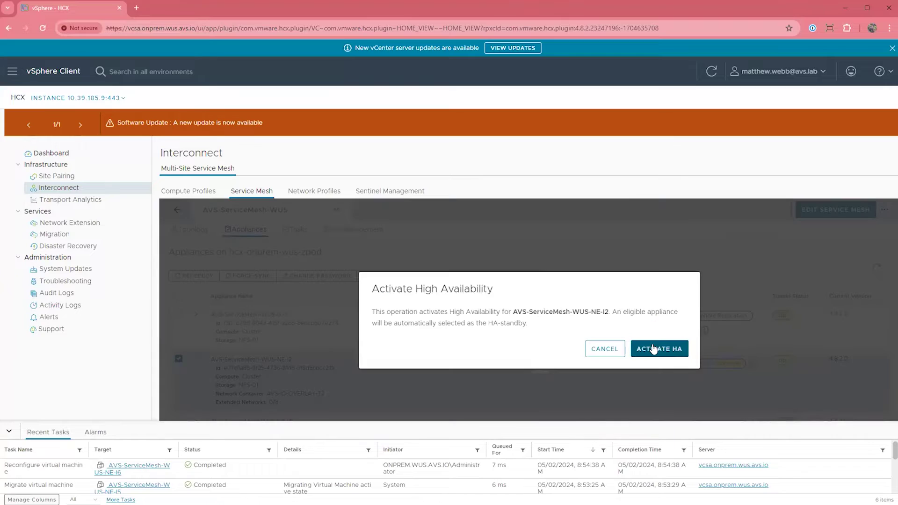
left_click(655, 348)
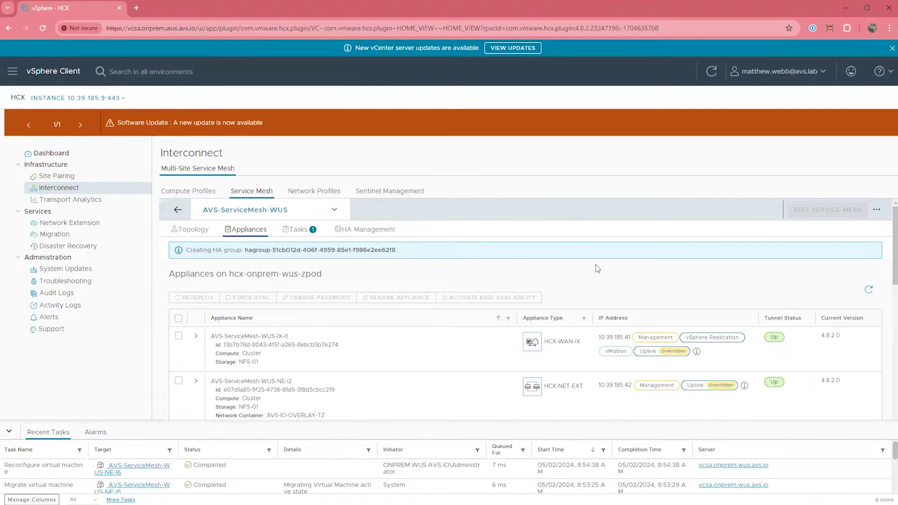
scroll(595, 264, "down", 1)
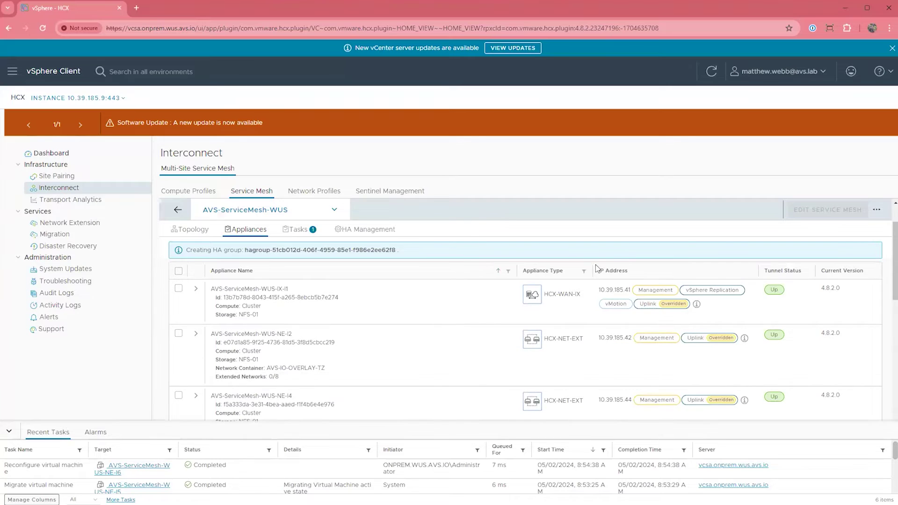
scroll(597, 269, "up", 1)
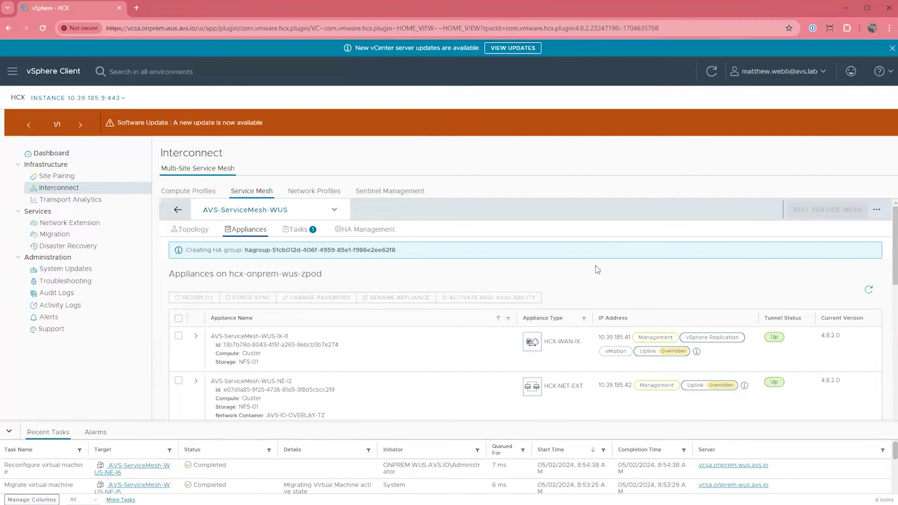
left_click(306, 237)
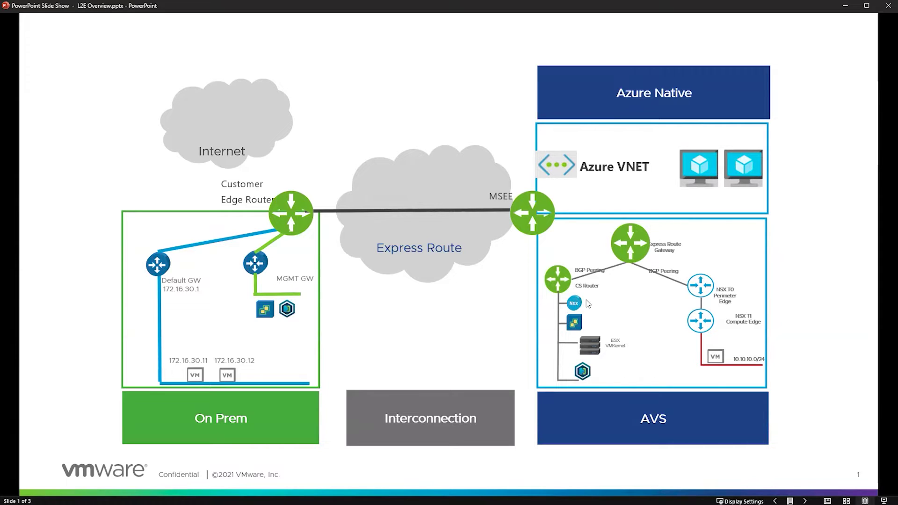
- Step through the L2E Overview animations of VMs 172.16.30.12 and 172.16.30.11 moving into AVS
left_click(588, 304)
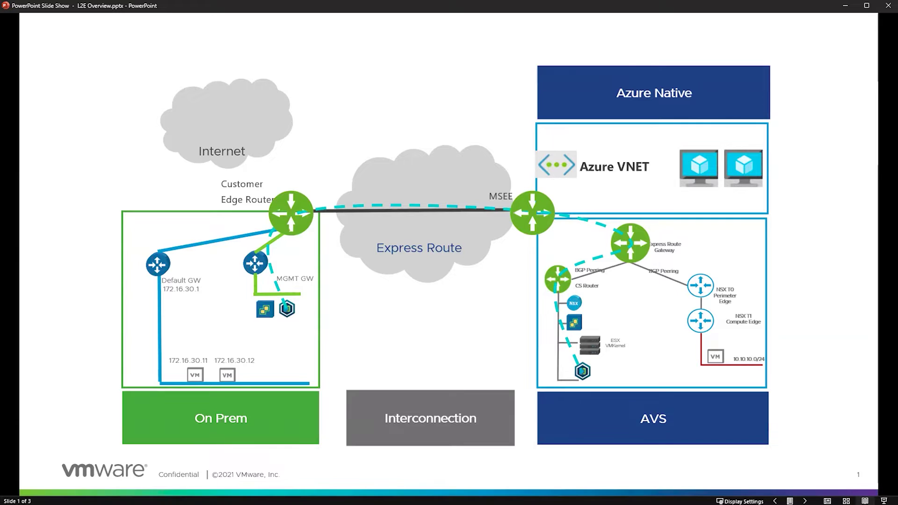
key("Right")
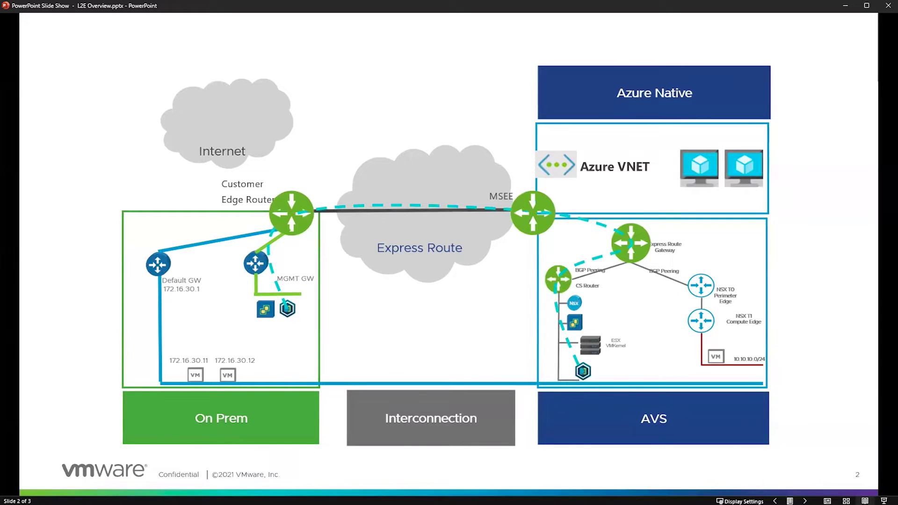
key("Right")
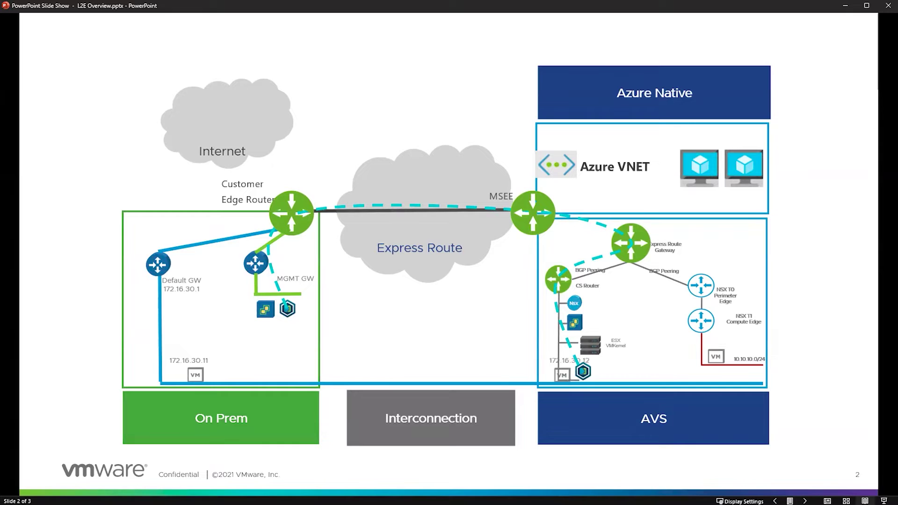
key("Right")
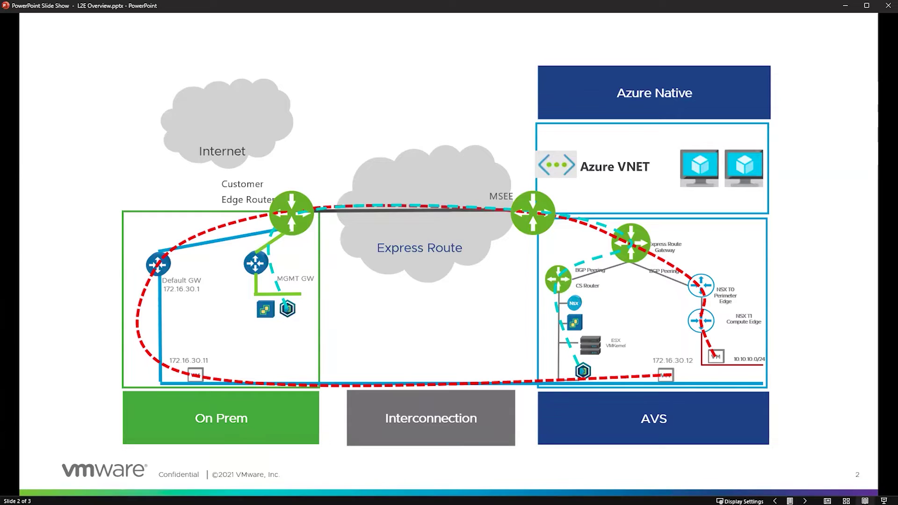
key("Right")
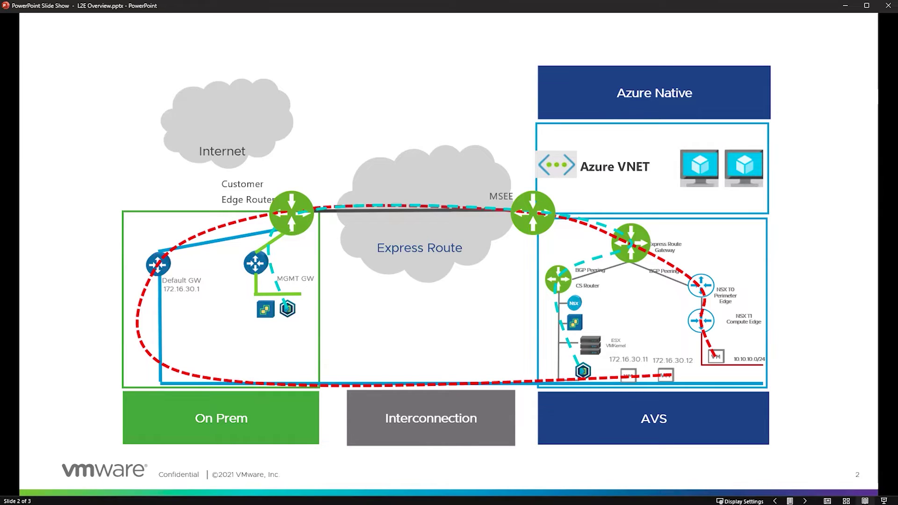
key("Right")
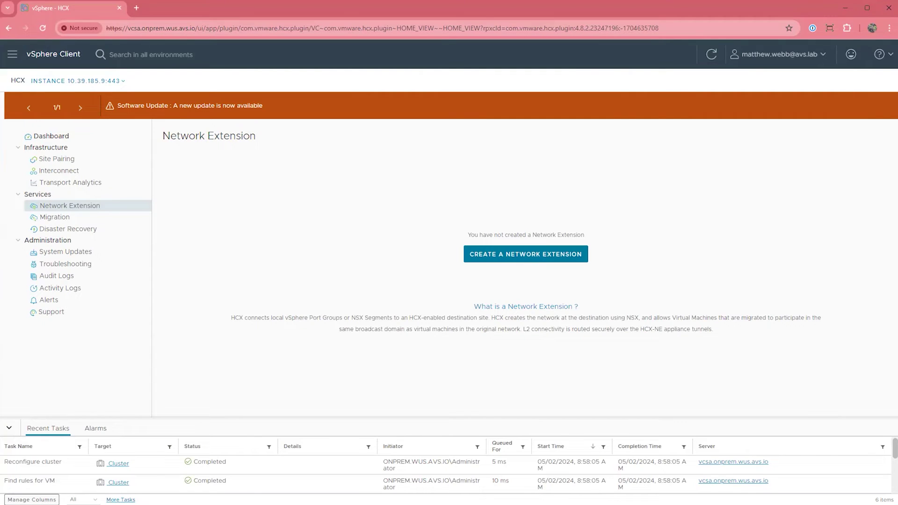
- In Create a Network Extension, show ineligible networks and their reasons, then hide them again
left_click(526, 254)
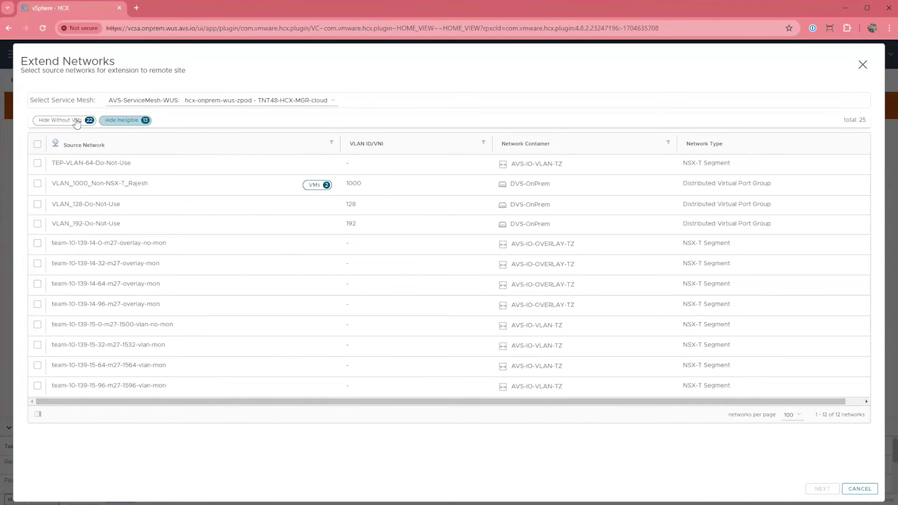
left_click(112, 121)
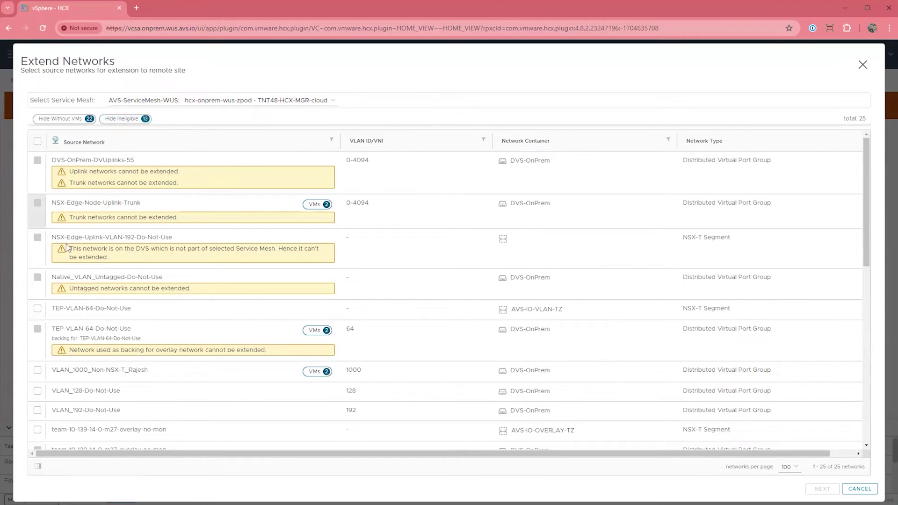
scroll(68, 254, "down", 1)
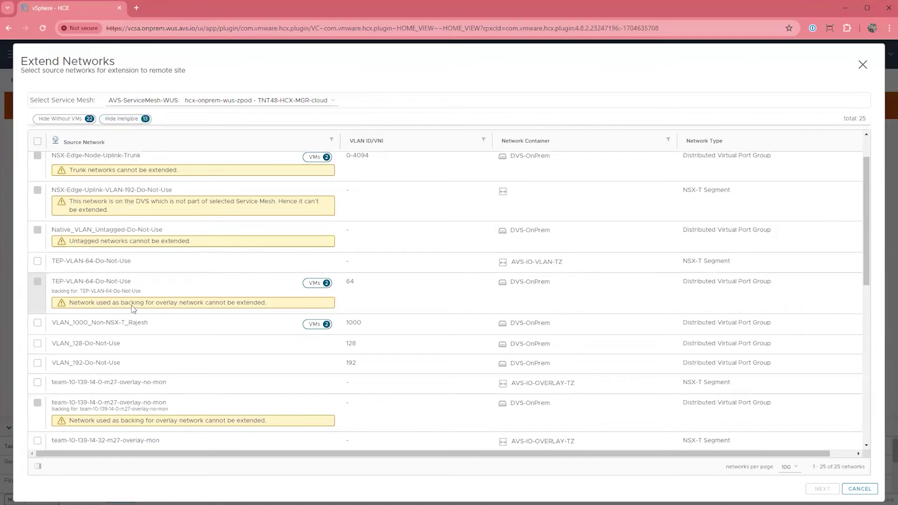
scroll(132, 307, "down", 2)
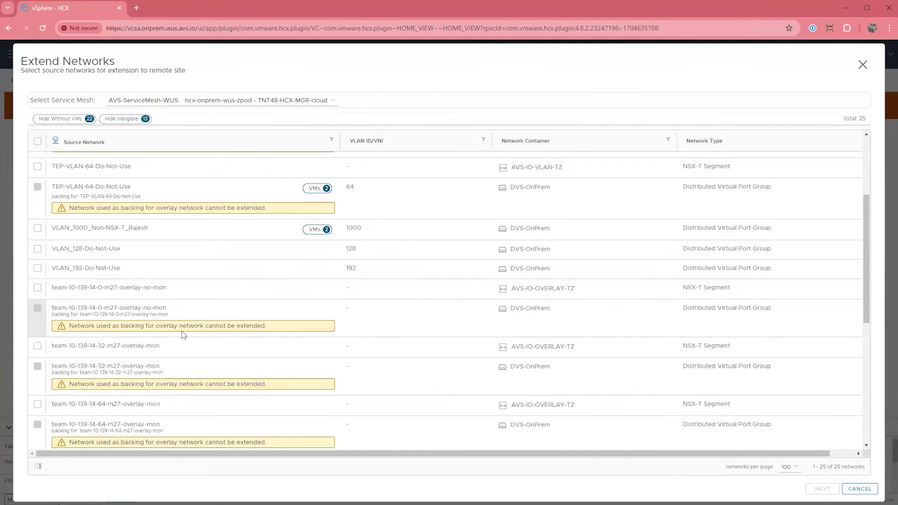
scroll(197, 343, "down", 1)
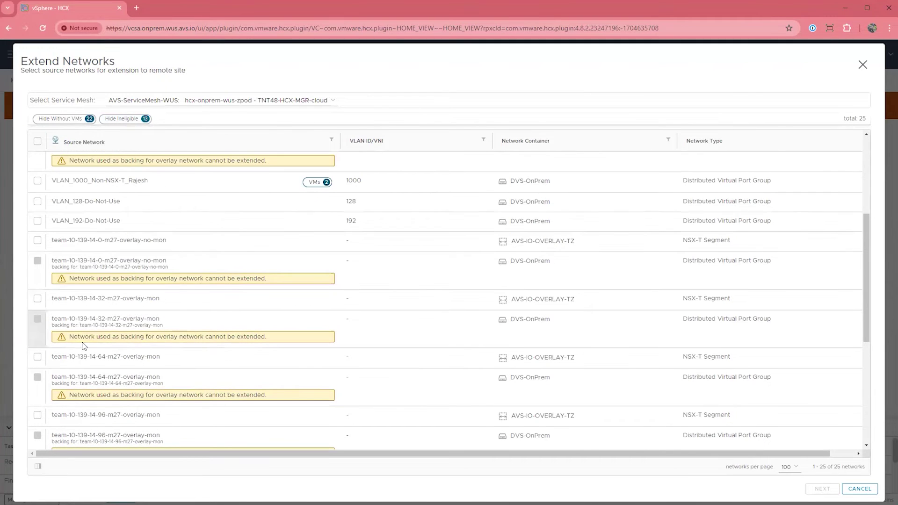
scroll(178, 346, "down", 1)
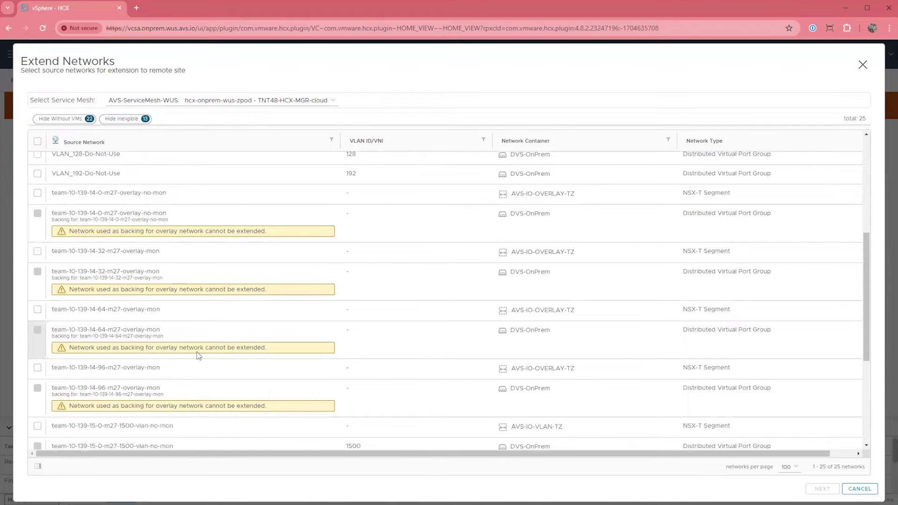
scroll(150, 351, "down", 4)
scroll(149, 350, "up", 12)
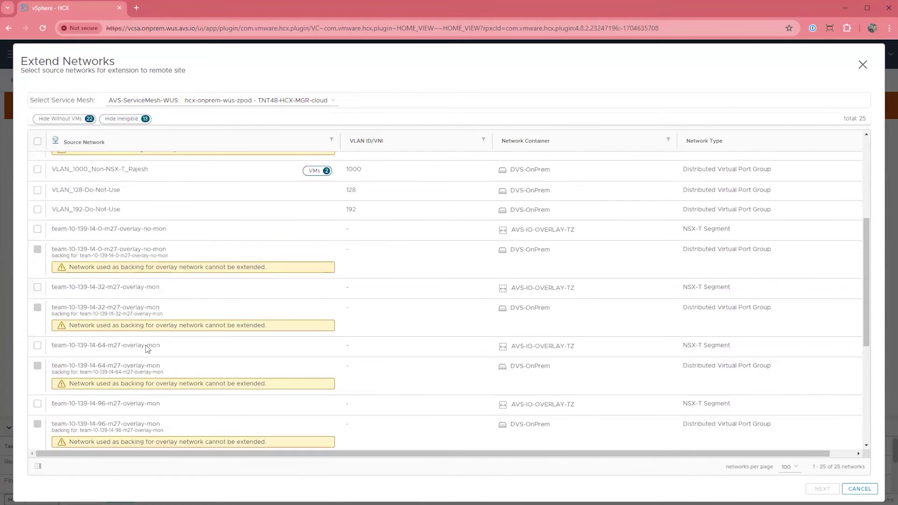
left_click(117, 119)
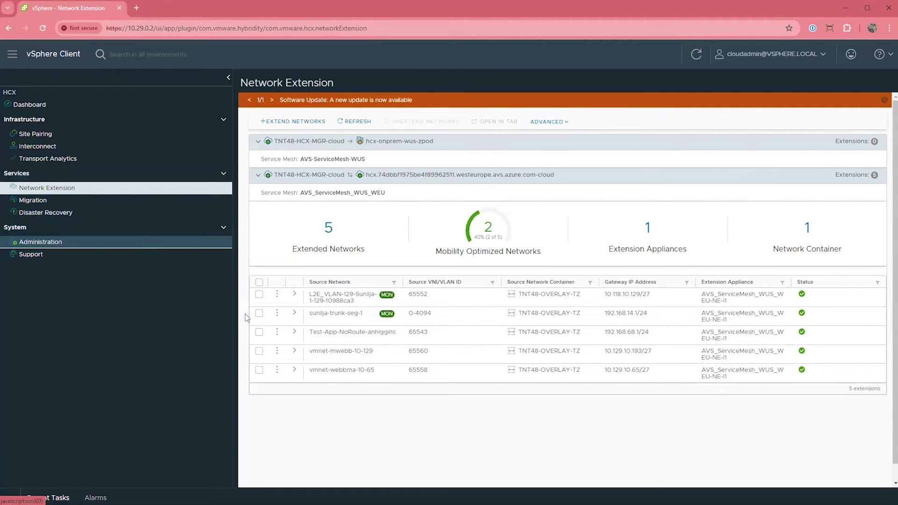
- Unextend the 10.129.10.193/27 network, keeping its cloud network connected to the cloud edge gateway
left_click(259, 351)
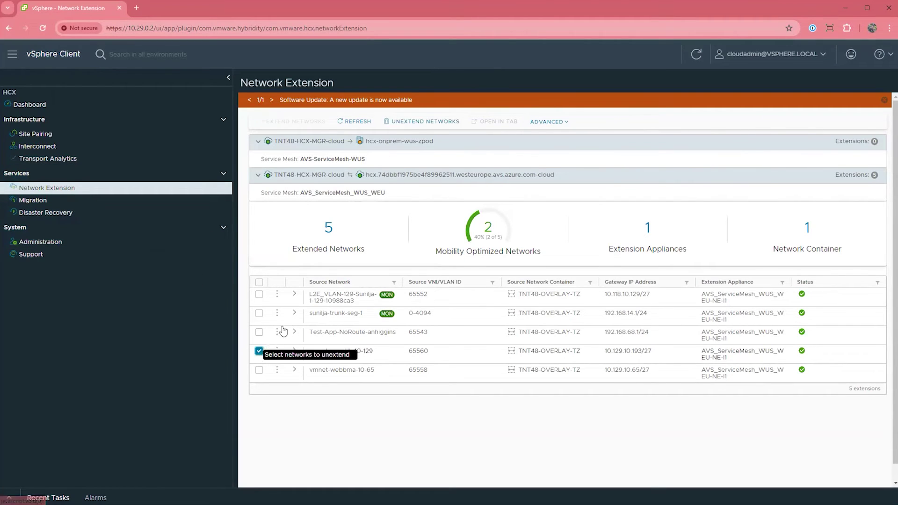
left_click(414, 122)
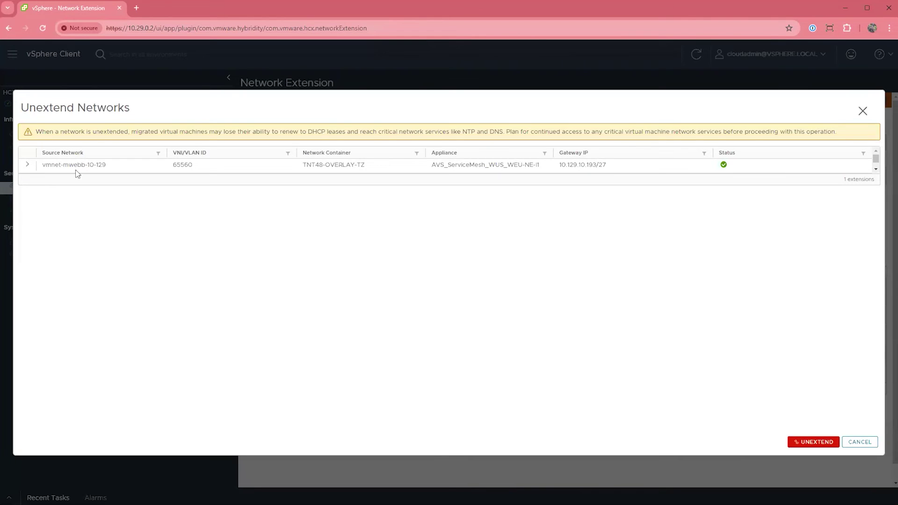
left_click(27, 165)
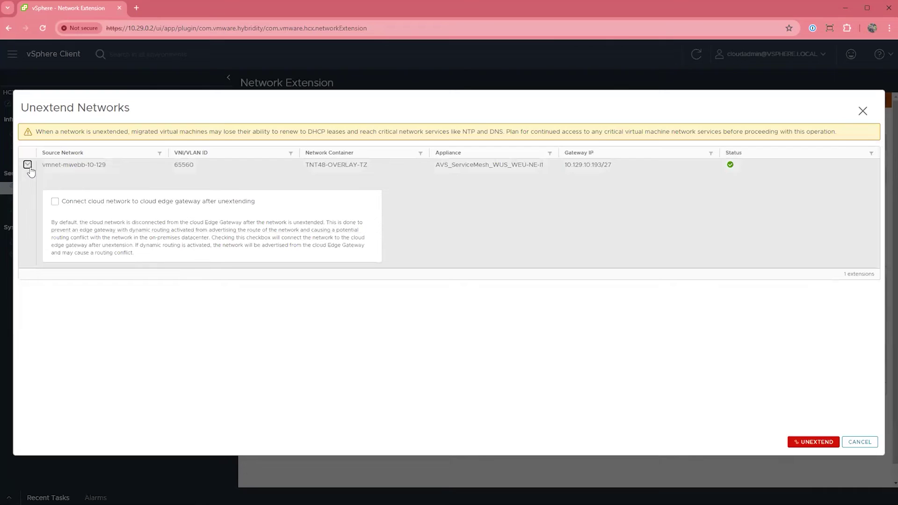
left_click(55, 203)
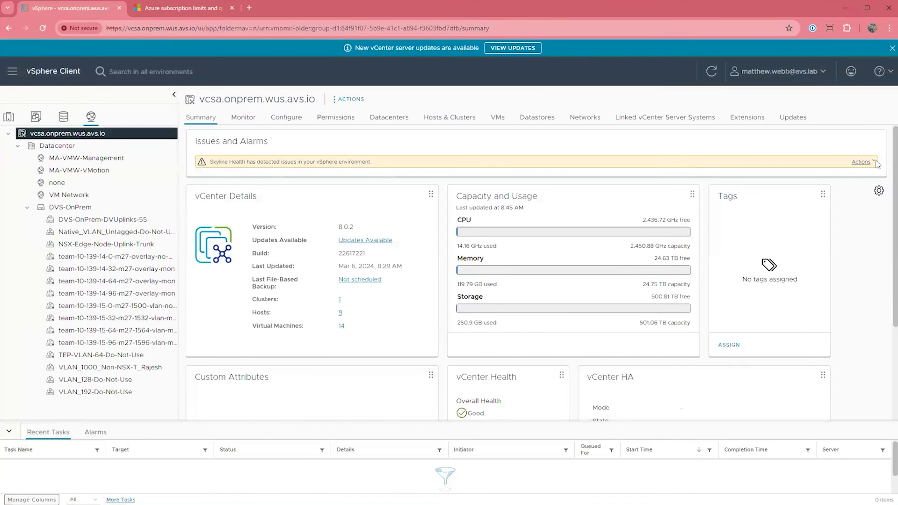
- Dismiss Skyline Health actions, then view MA-VMW-Management, VM Network and the team-10-139-14-96 NSX segment
left_click(868, 166)
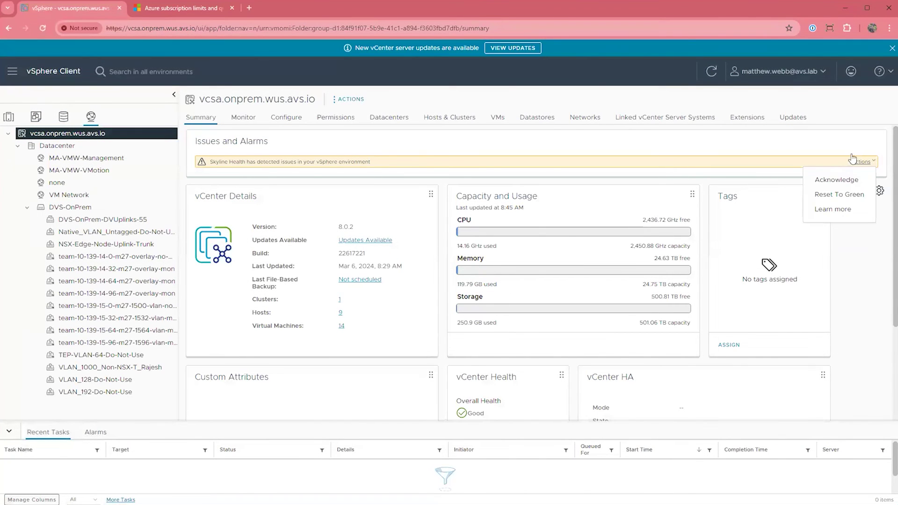
left_click(717, 151)
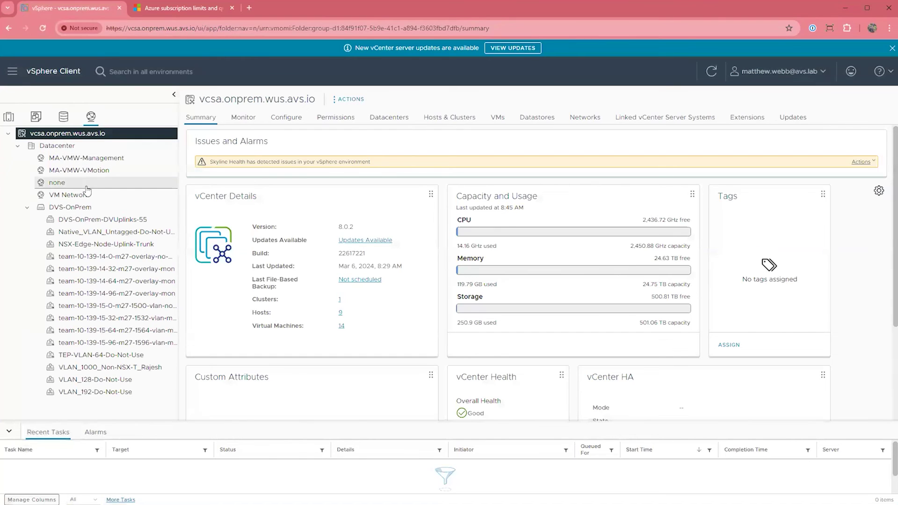
left_click(84, 159)
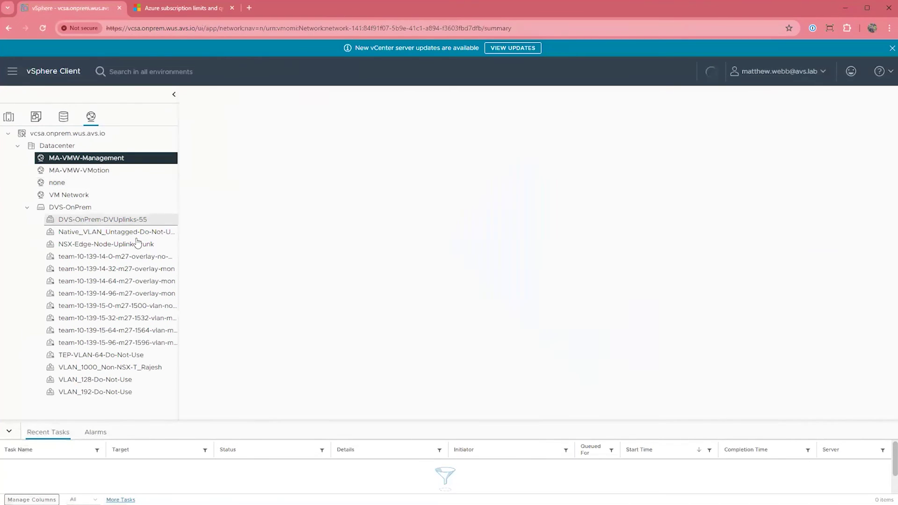
left_click(105, 199)
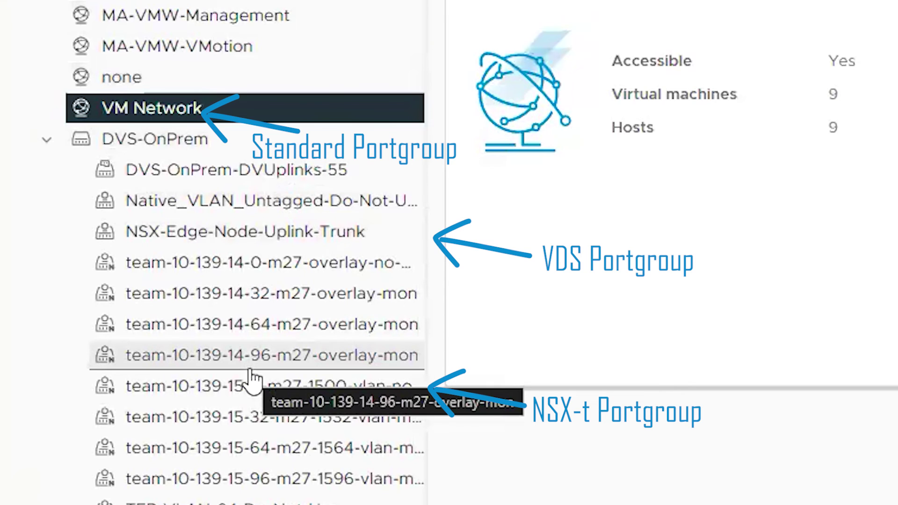
left_click(255, 362)
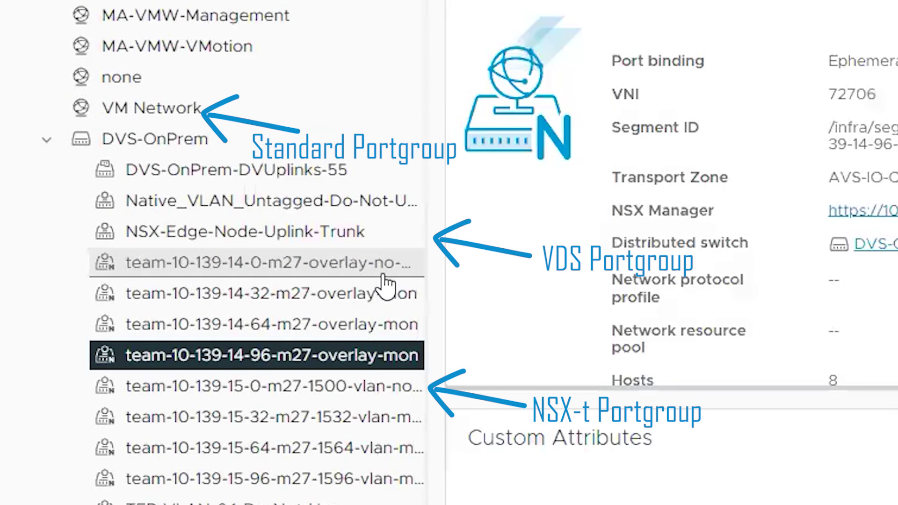